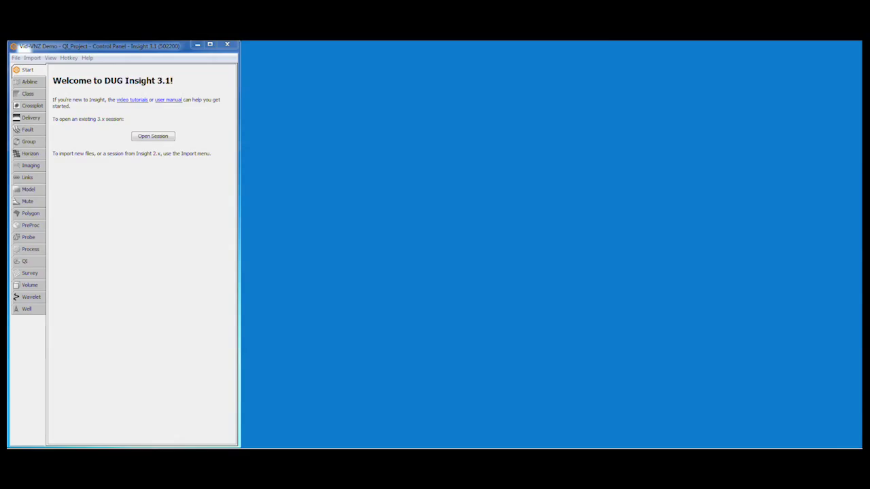
Step: Open a 3D view of the QI_demo survey
click(50, 58)
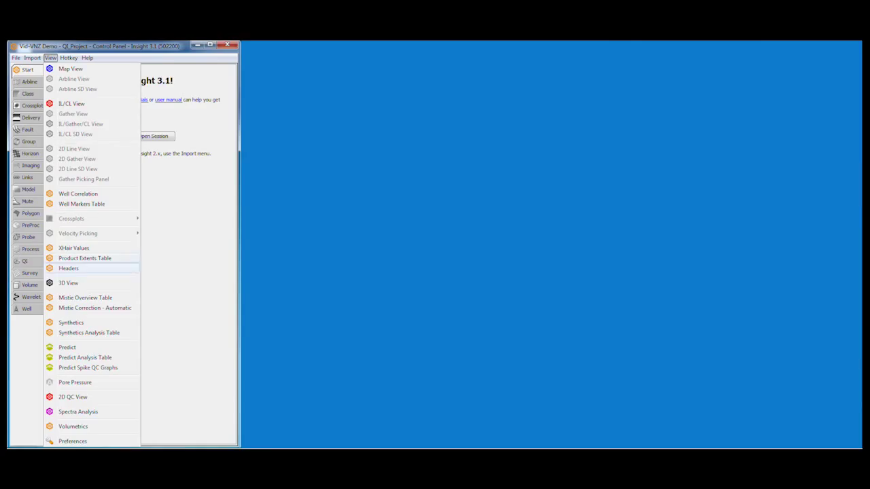
click(68, 283)
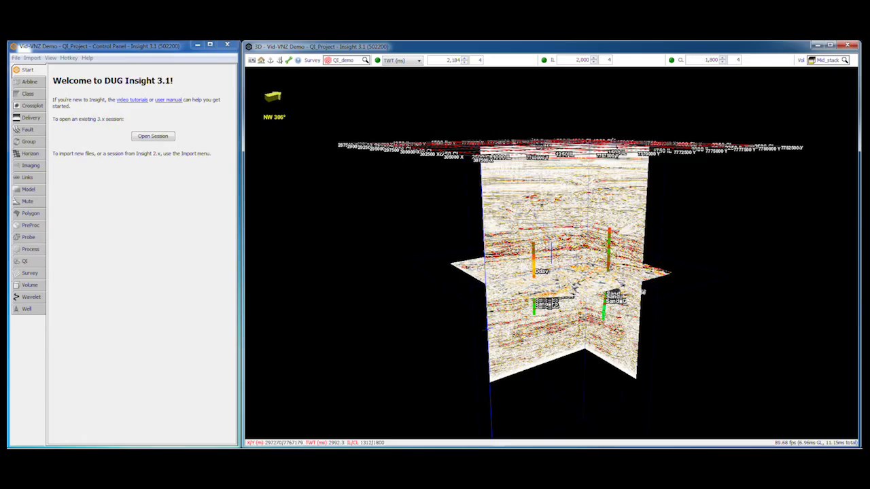
key(i)
click(378, 60)
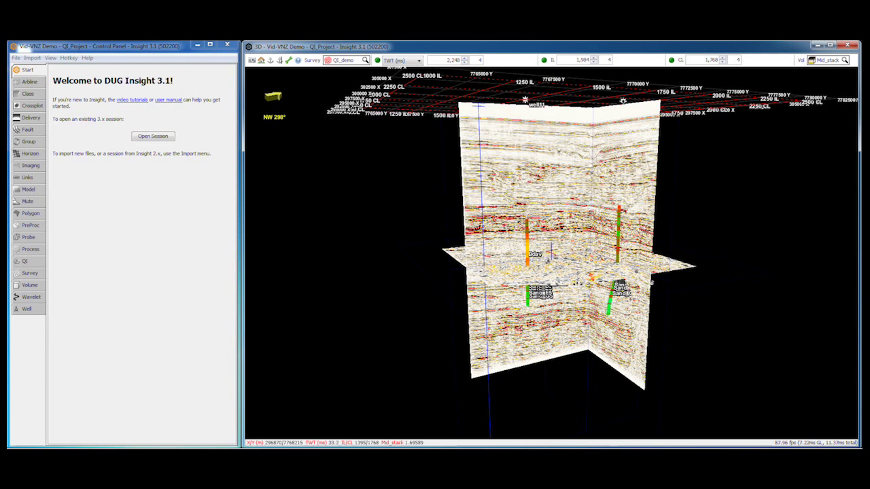
Step: Move the inline section in the 3D view to 2,000 and display the Far_stack volume
double_click(582, 60)
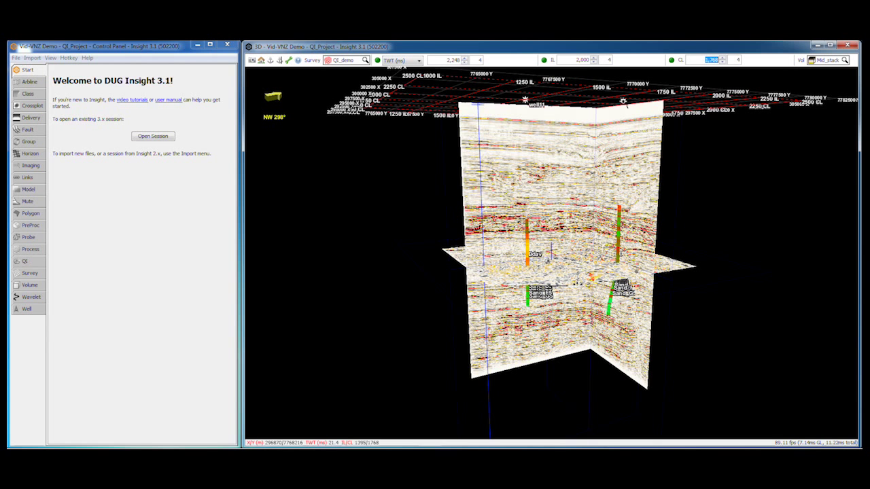
text(200)
key(Return)
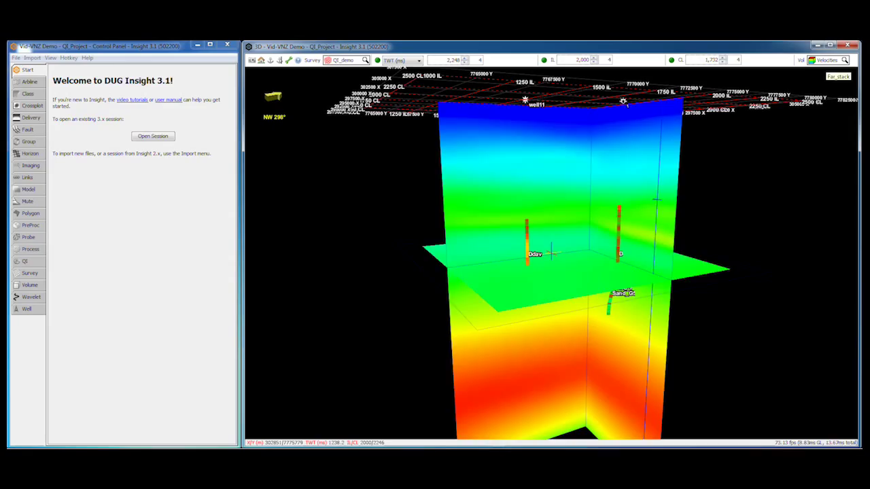
scroll(828, 60, up, 1)
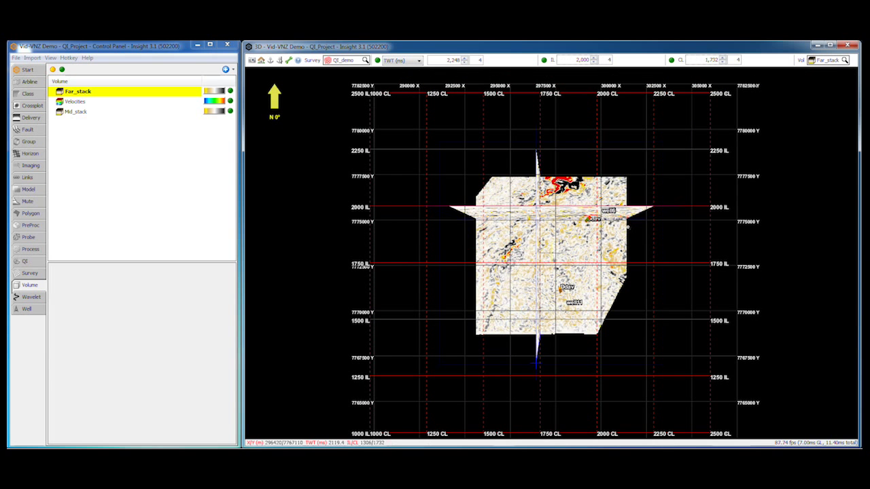
Step: Tilt the 3D scene from the top-down view to an oblique angle and open the 3D view settings
drag(537, 344, 572, 336)
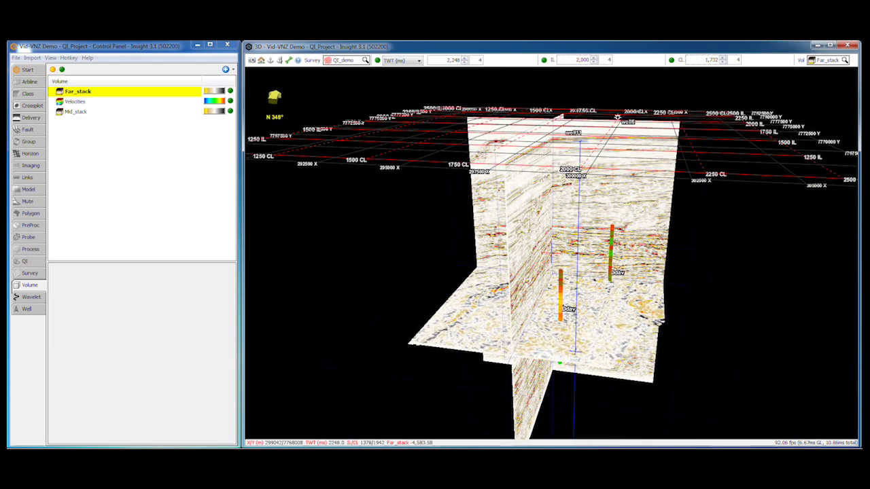
middle_drag(575, 352, 572, 333)
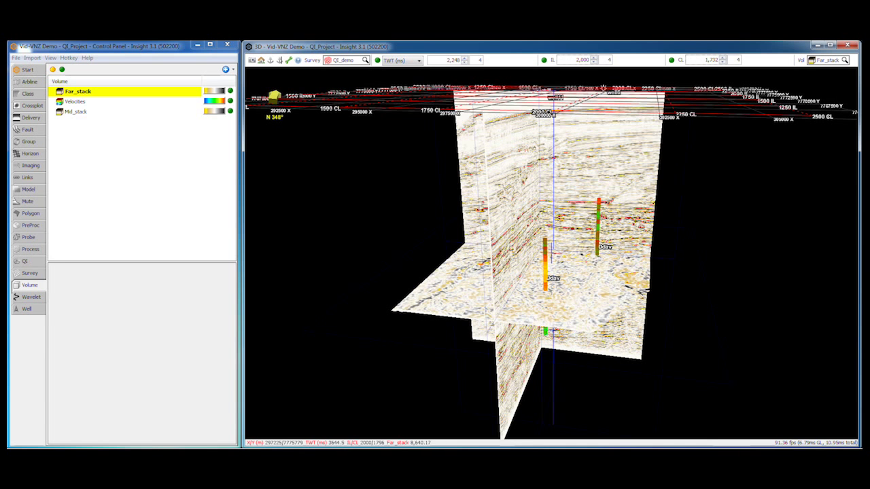
click(289, 61)
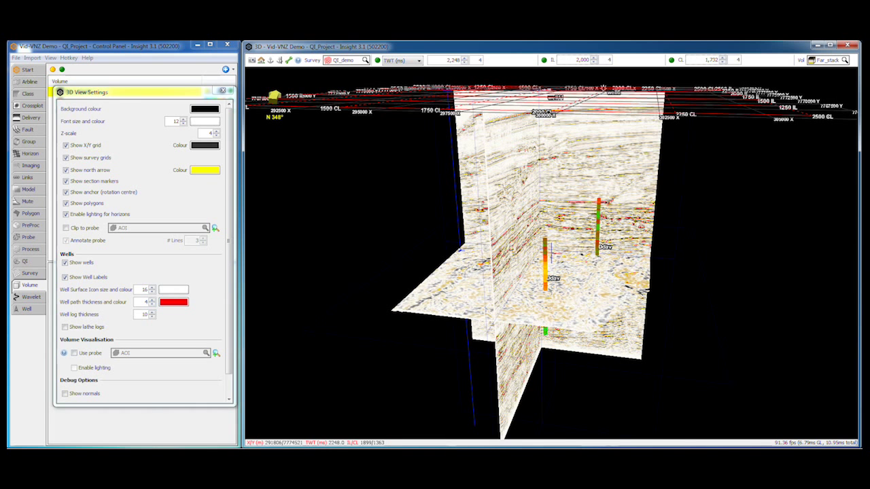
Step: Try a light grey background colour for the 3D view and restore it to black
click(205, 108)
click(201, 101)
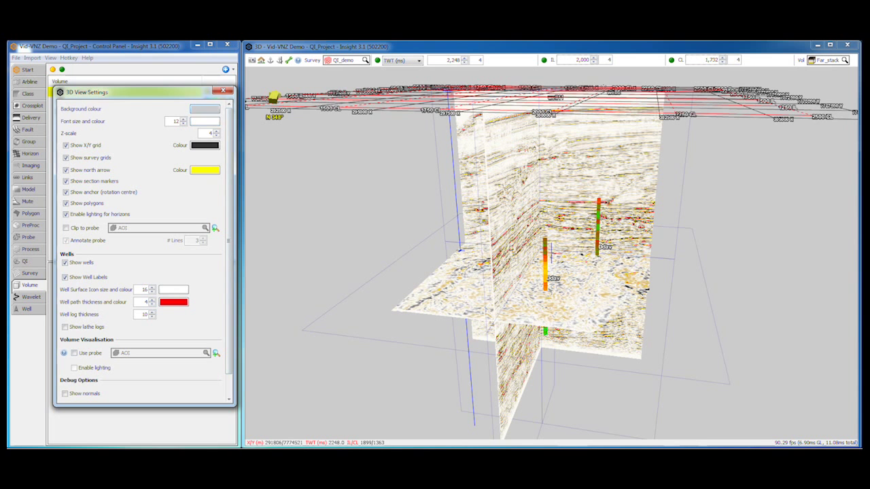
click(204, 109)
click(202, 116)
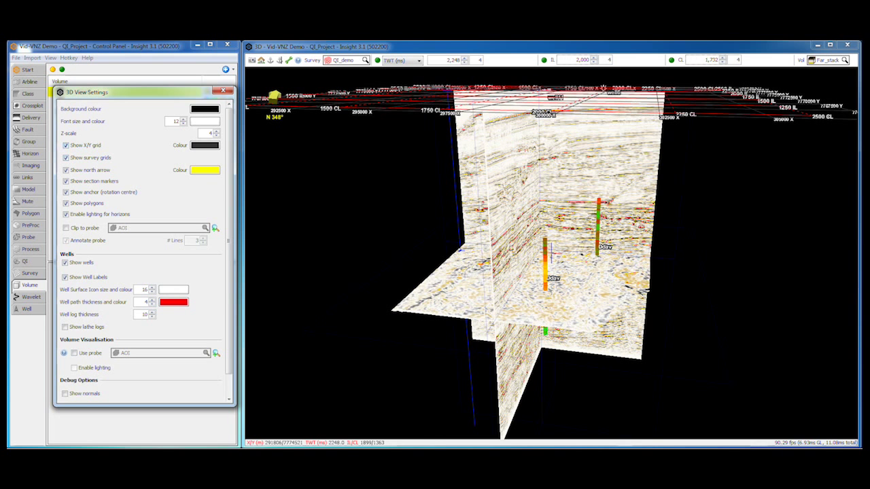
Step: Set the Z-scale of the 3D view to 5
click(216, 131)
click(216, 131)
click(216, 131)
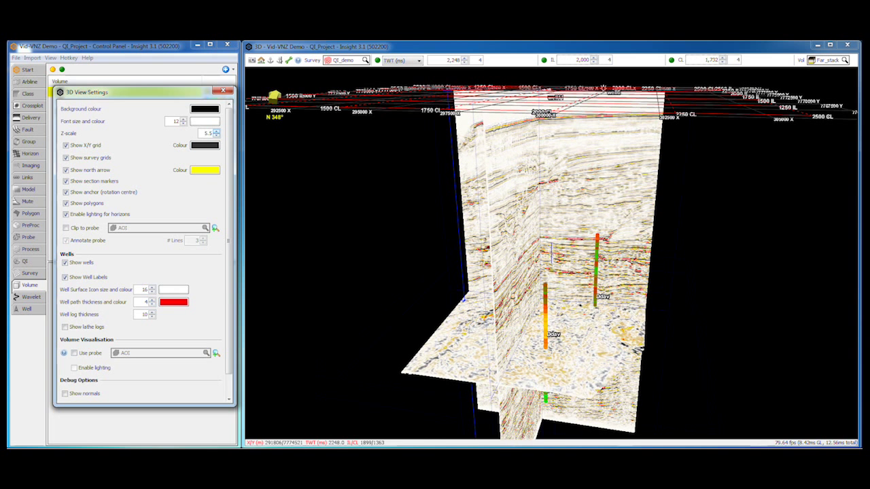
click(216, 131)
click(216, 131)
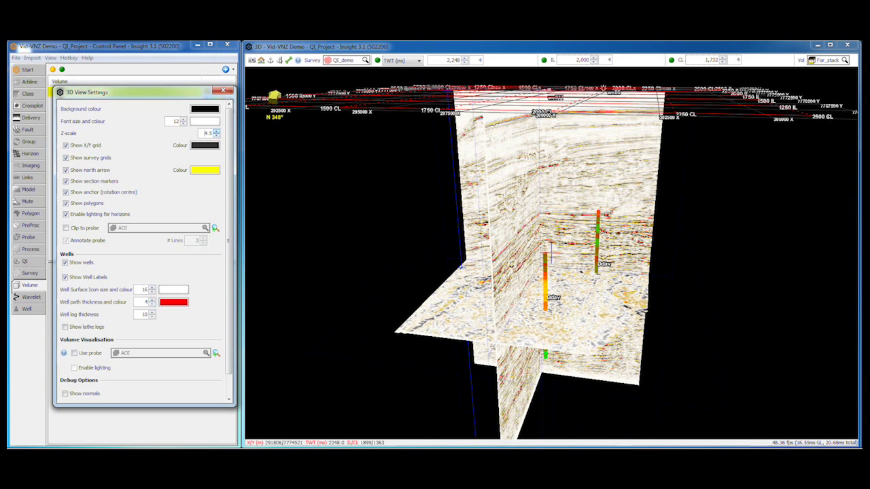
click(216, 131)
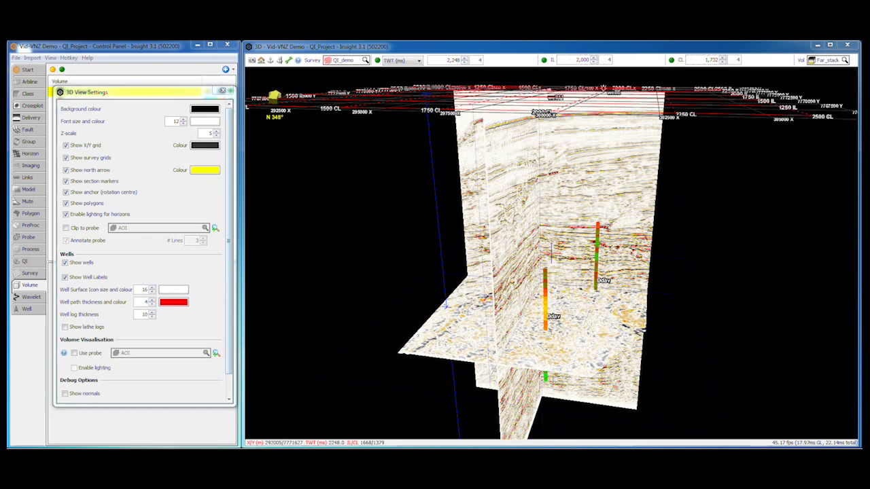
Step: Clip the 3D view to the AOI probe and use the same probe for volume visualisation
click(28, 237)
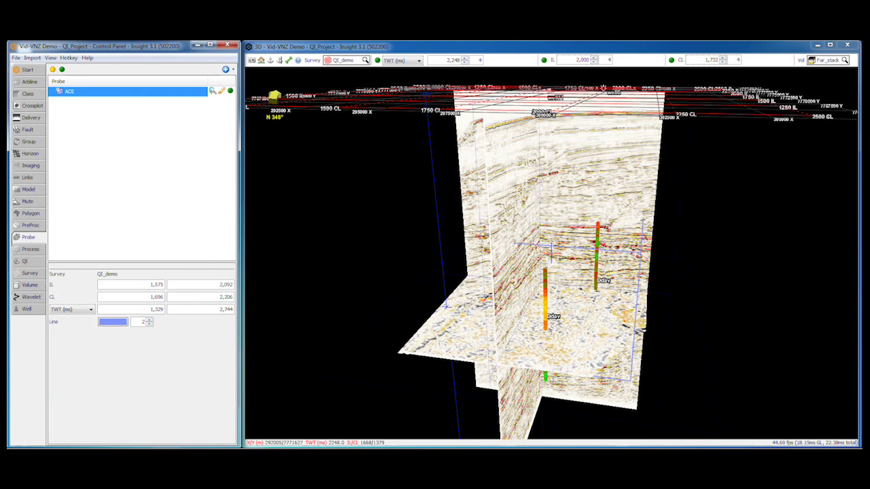
click(289, 60)
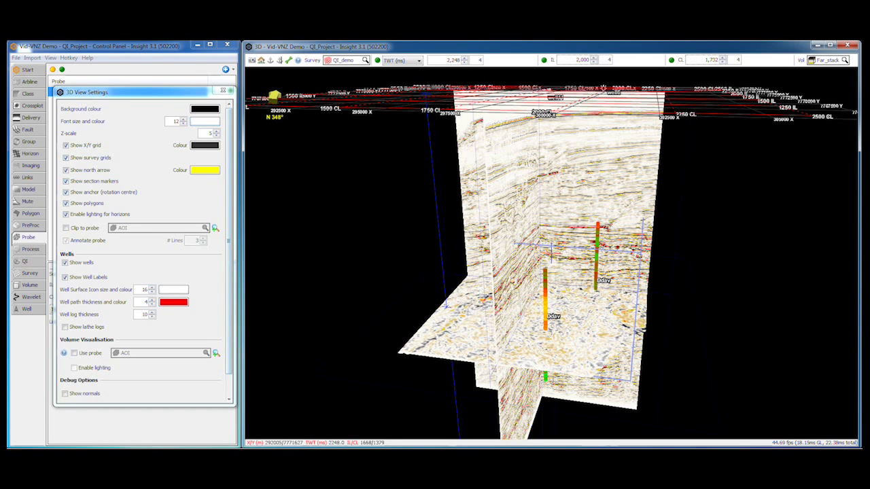
click(65, 227)
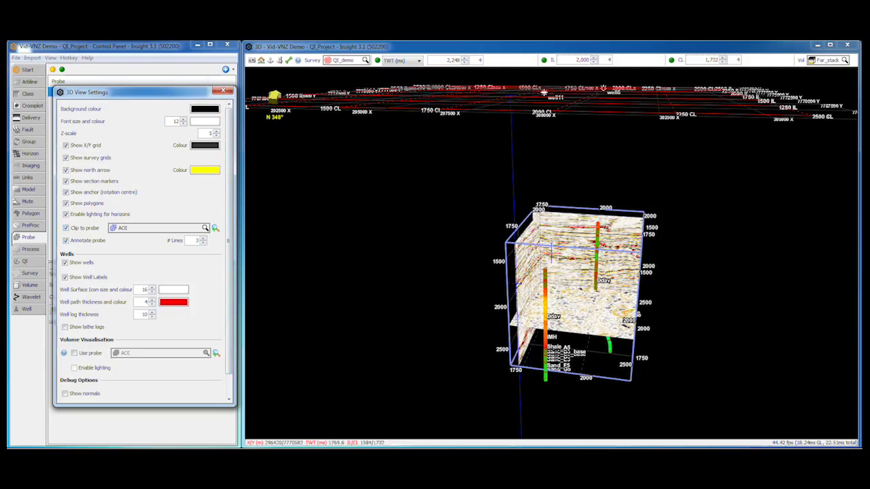
click(74, 352)
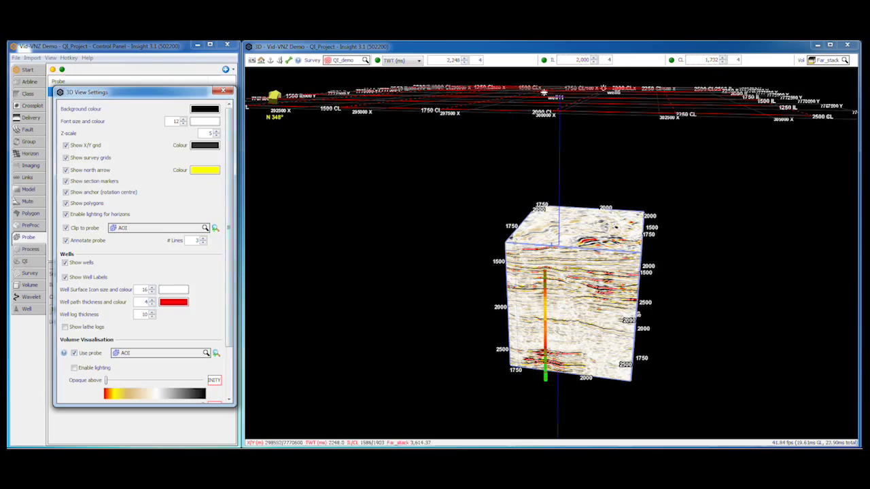
drag(558, 315, 522, 316)
Step: Enable editing of the AOI probe and reshape it by raising its top face and moving its side and front faces
click(222, 91)
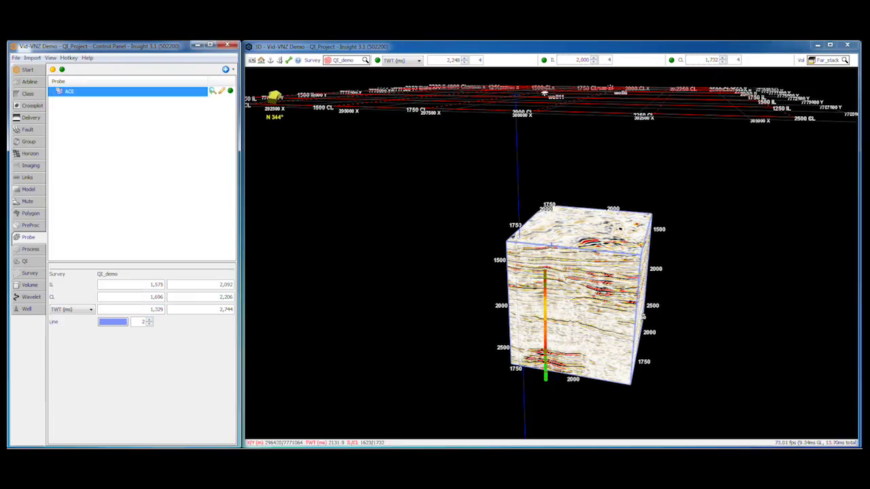
click(222, 90)
drag(585, 228, 585, 187)
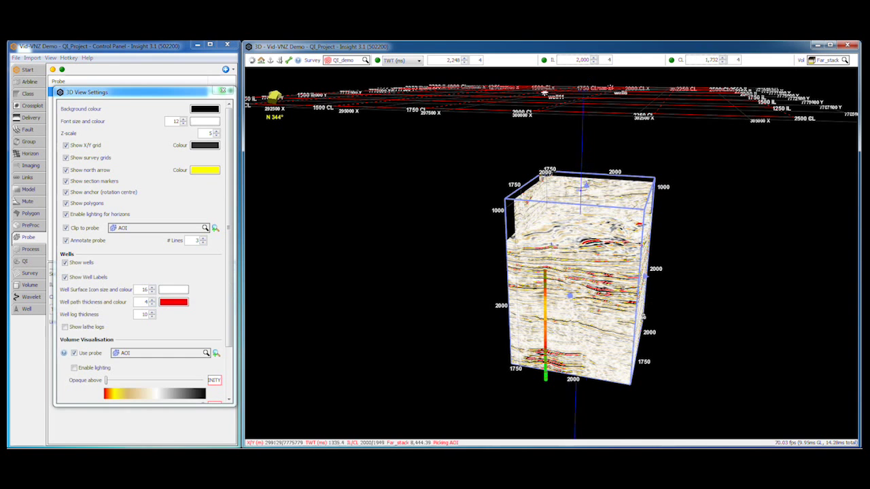
drag(645, 277, 621, 274)
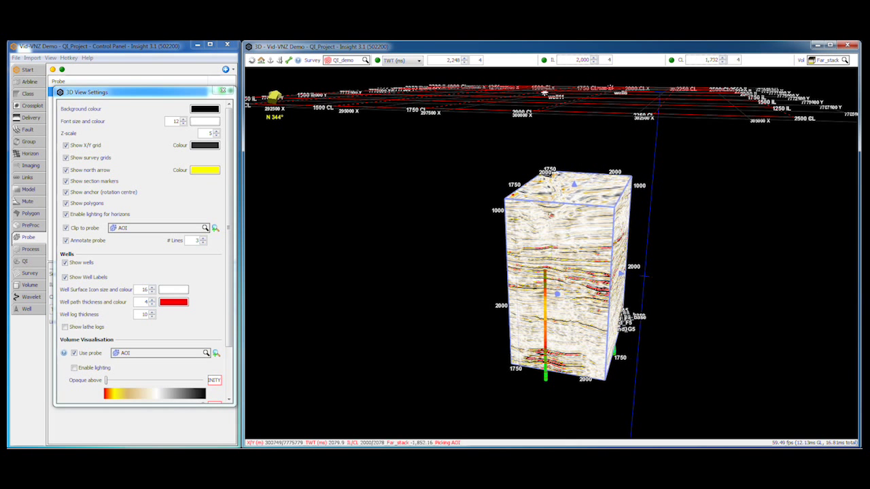
mouse_move(557, 294)
mouse_down()
mouse_move(544, 316)
mouse_move(555, 298)
mouse_up()
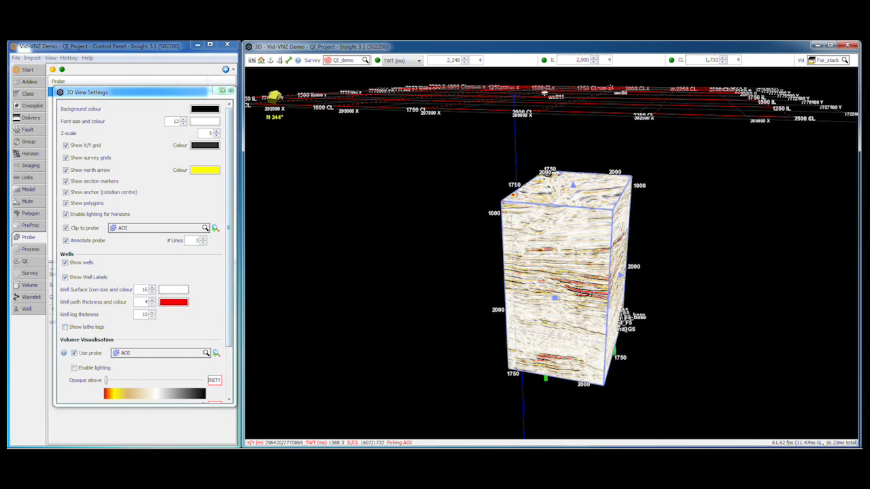
Step: Turn off the probe volume visualisation and the clipping to the AOI probe
click(74, 353)
click(65, 228)
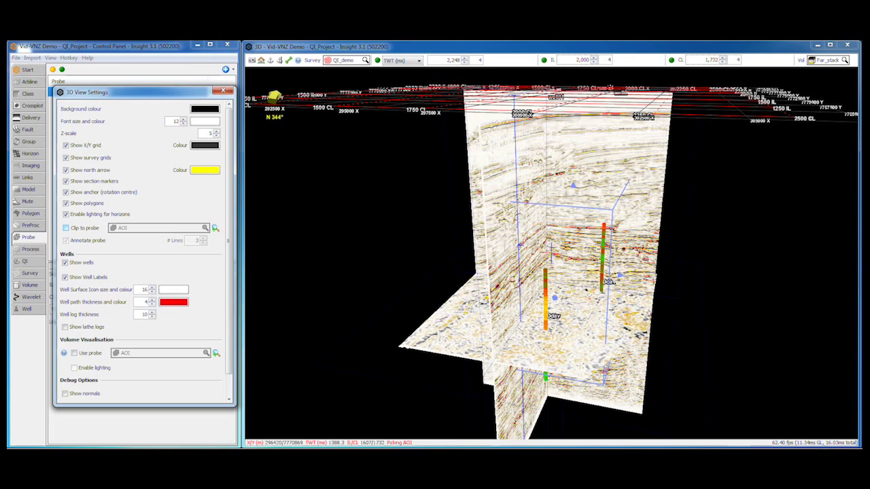
Step: Show lathe logs on the wells in the 3D view and inspect both wells up close
scroll(598, 349, up, 2)
middle_drag(621, 360, 610, 273)
scroll(603, 295, up, 5)
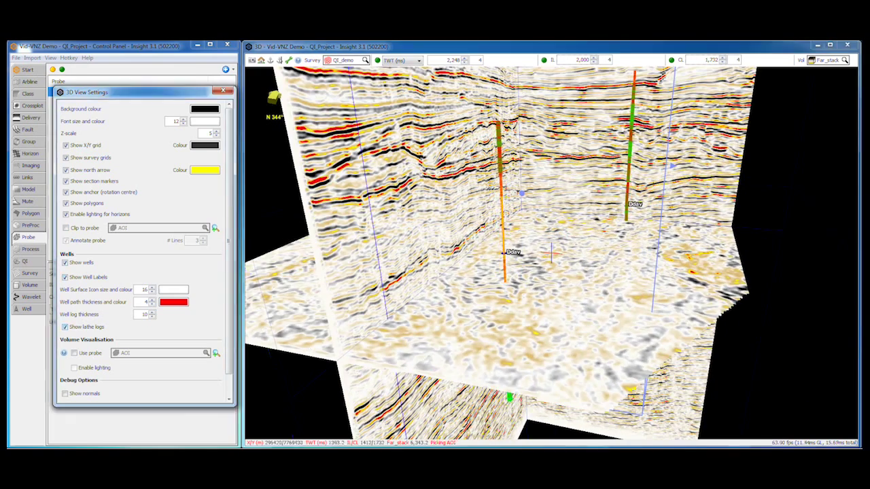
click(65, 327)
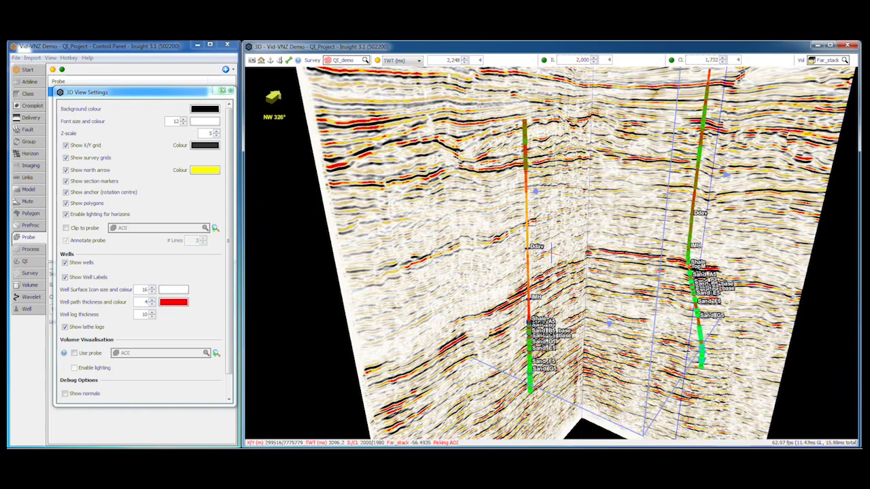
drag(645, 292, 652, 295)
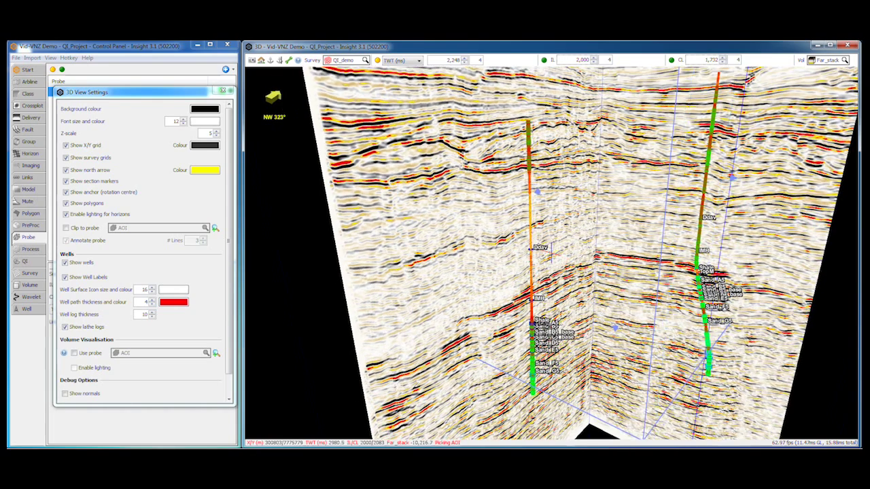
middle_drag(653, 295, 601, 238)
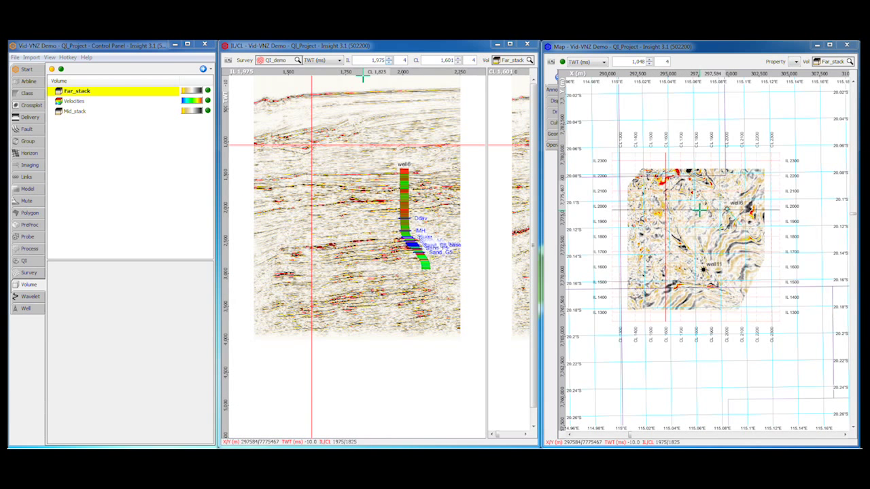
Step: Step the inline section in the IL/CL view to 1,987
click(389, 62)
click(389, 58)
click(389, 59)
click(389, 58)
click(388, 58)
click(388, 62)
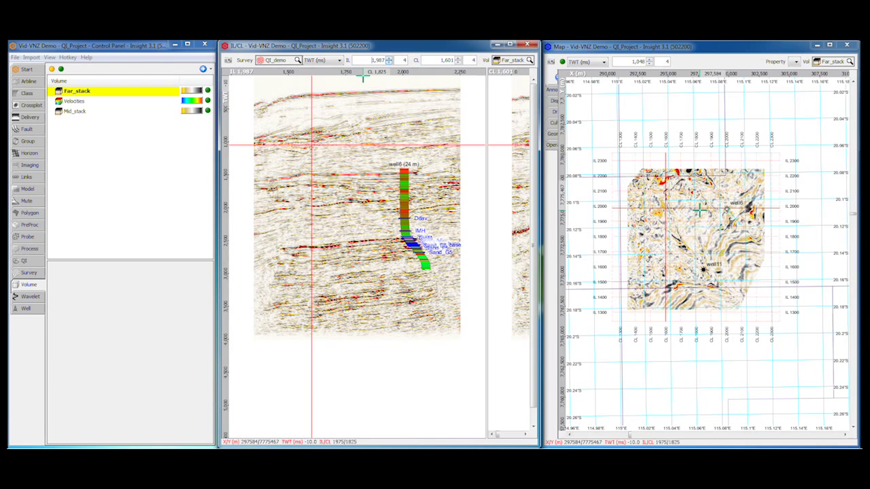
Step: Browse through neighbouring inline sections in the IL/CL view up to inline 2,003
click(389, 63)
key(Up)
key(Up)
key(Up)
key(Up)
key(Up)
key(Up)
key(Up)
key(Up)
scroll(379, 61, down, 2)
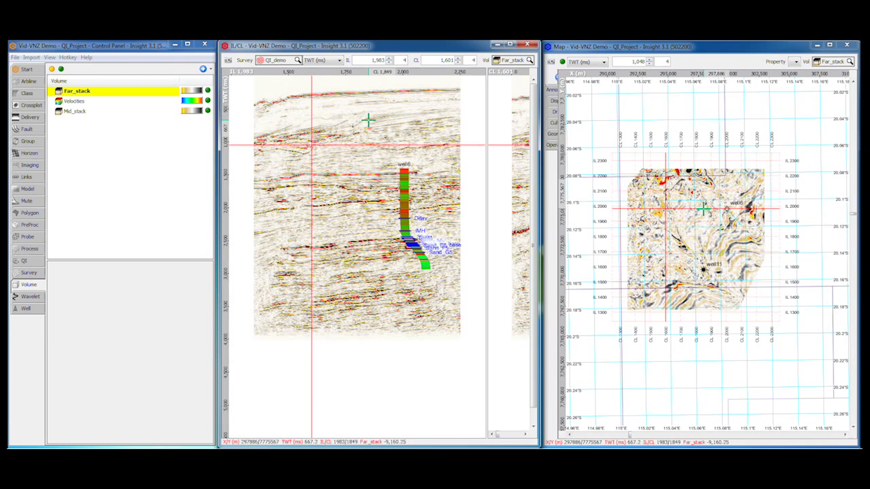
key(Up)
key(Up)
key(Up)
key(Up)
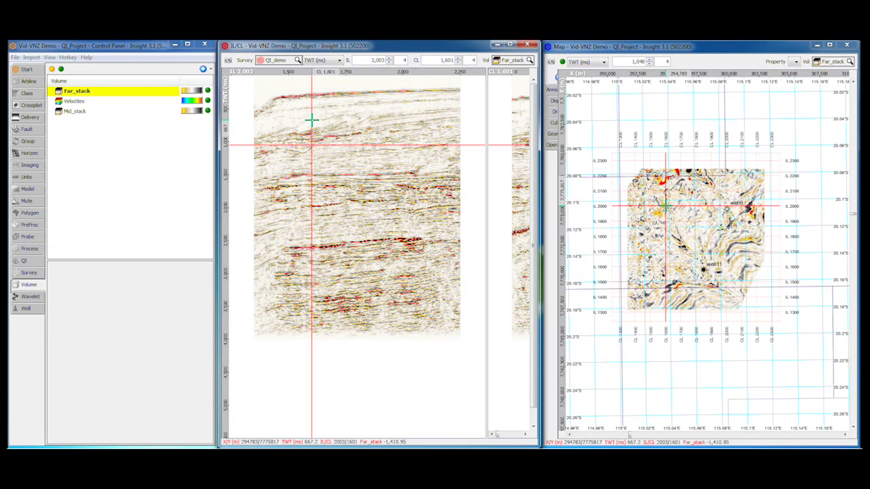
Step: Step the inline section back to 1,987 and the crossline section to 1,605
key(Down)
key(Down)
key(Down)
key(Right)
key(Right)
key(Right)
key(Right)
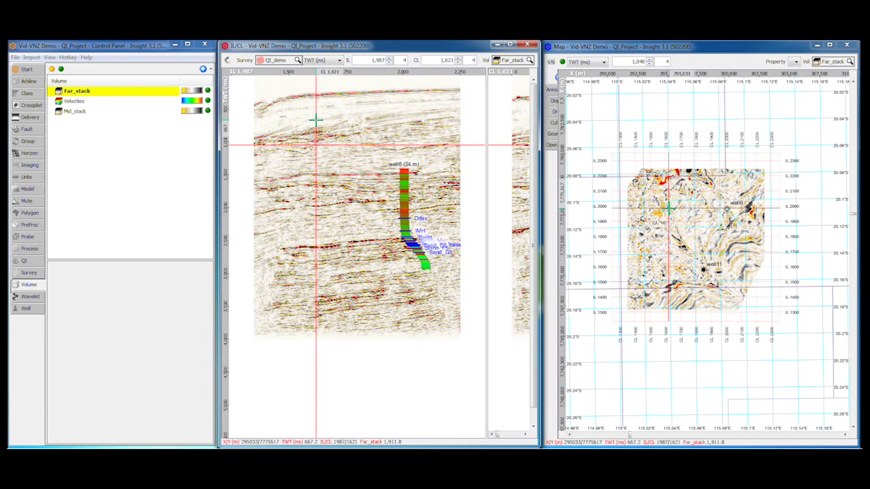
key(Left)
key(Left)
key(Left)
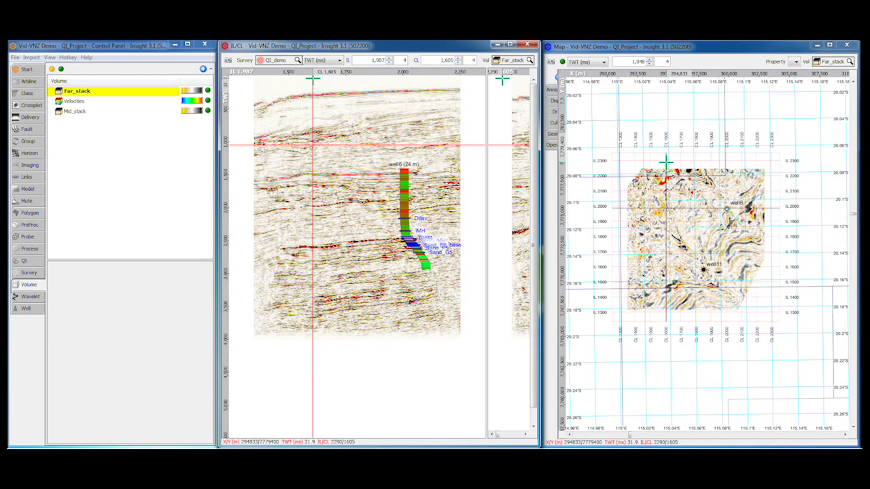
Step: Display the Mid_stack volume and reposition the sections at crossline 1,677 and 904 ms TWT
scroll(509, 61, down, 1)
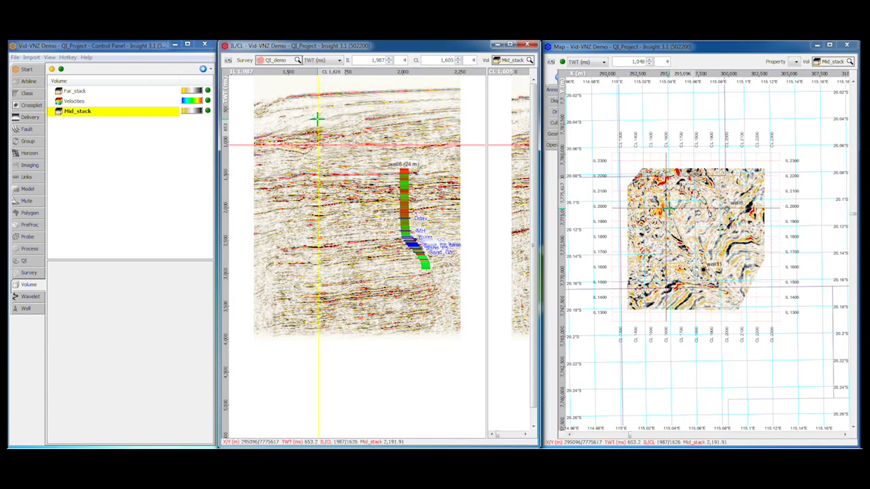
click(333, 122)
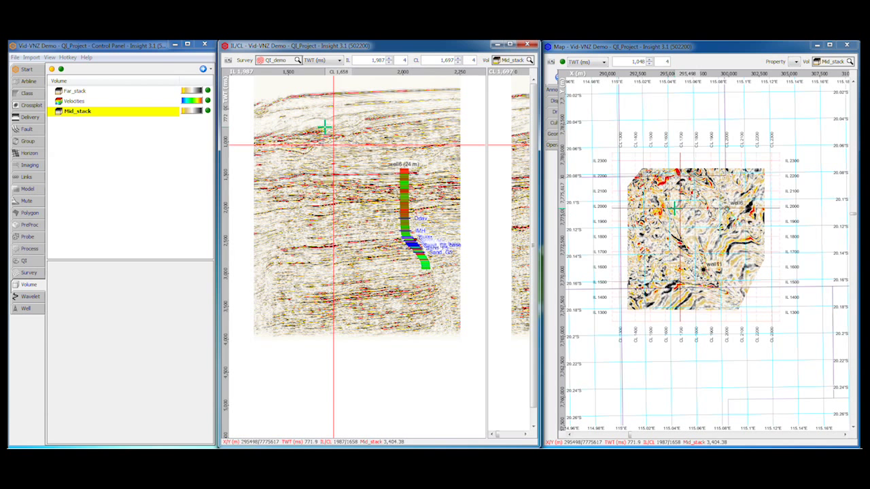
click(329, 135)
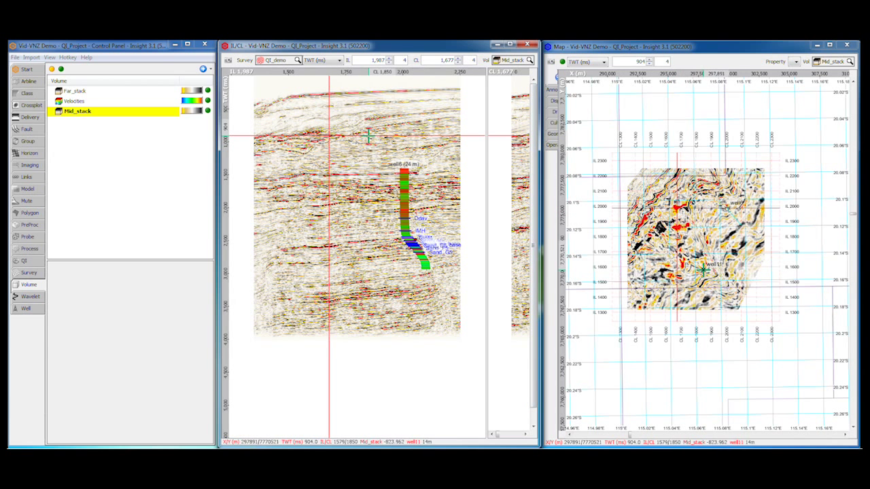
Step: Move the sections to well11 at inline 1,579 and crossline 1,849, and display them in TVDSS (m)
click(703, 269)
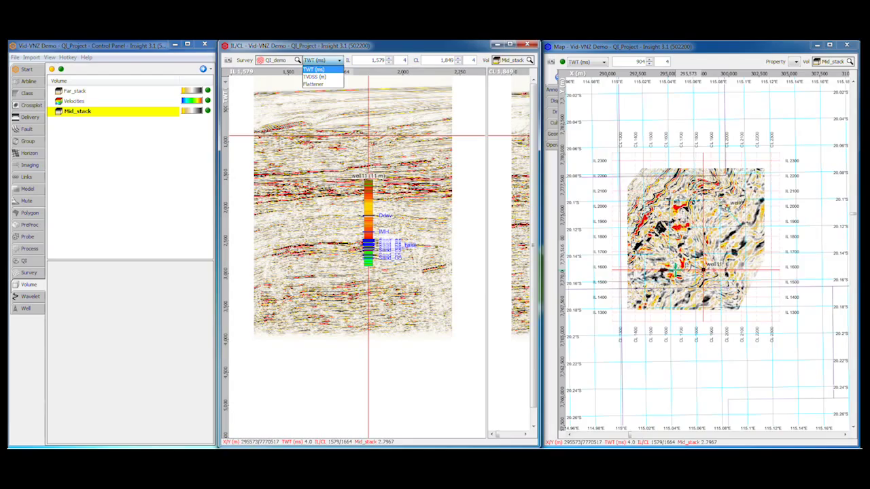
click(324, 77)
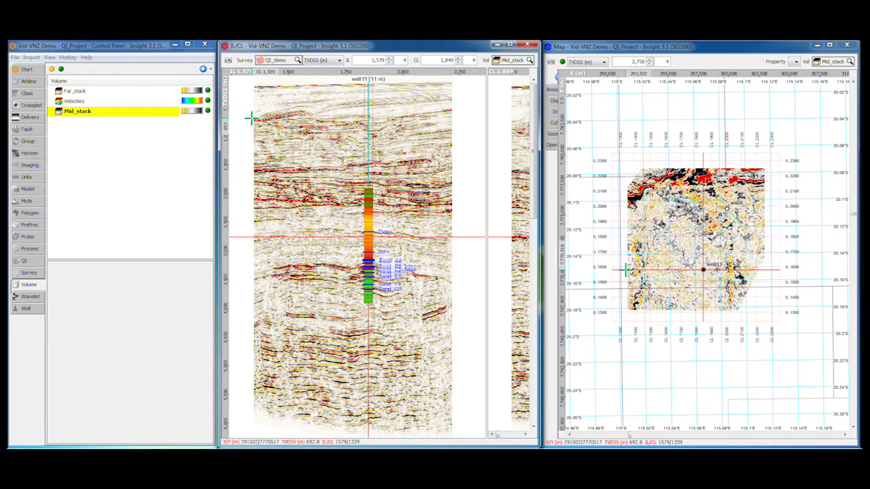
Step: Choose Interval Velocity in Time as the velocity type for the Velocities volume in the time/depth conversion configuration
click(15, 58)
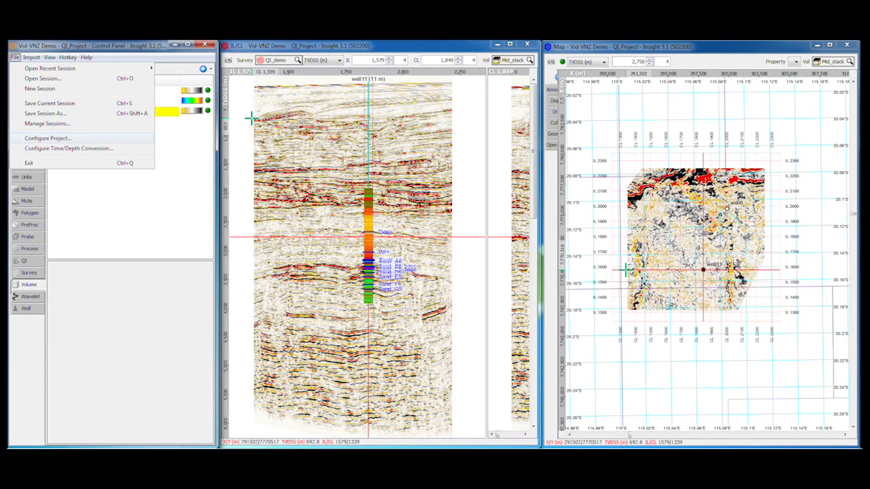
click(68, 148)
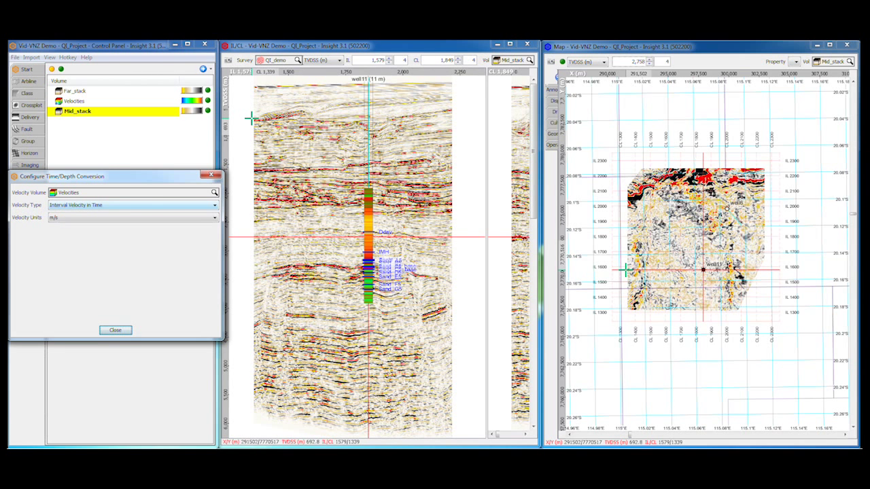
click(134, 205)
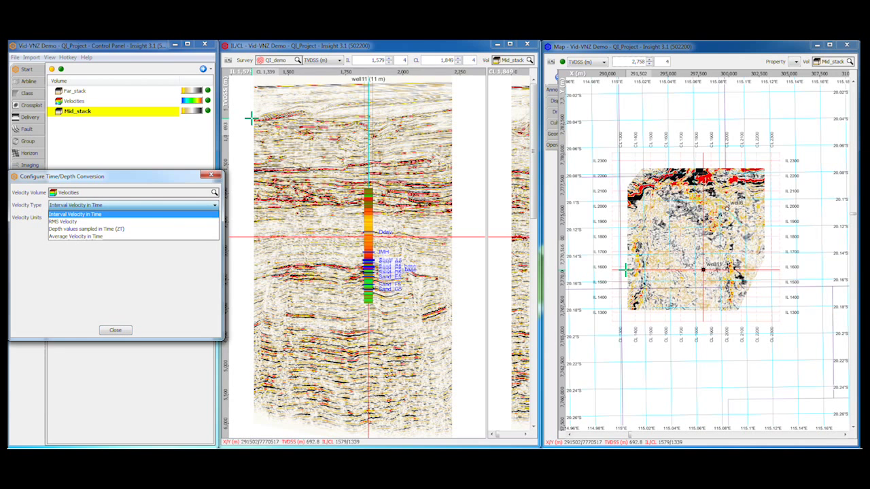
click(102, 214)
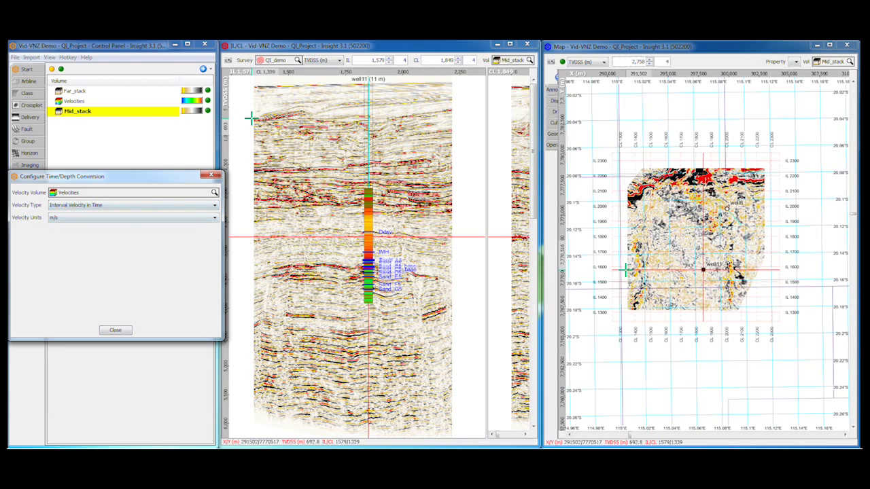
key(Escape)
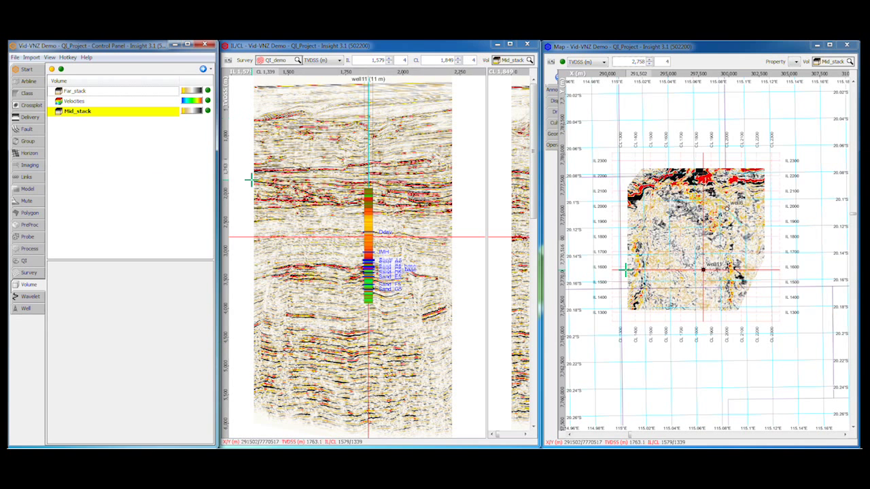
Step: Zoom the inline section in on the interval around the IMH and Sand markers of well11
scroll(323, 60, up, 1)
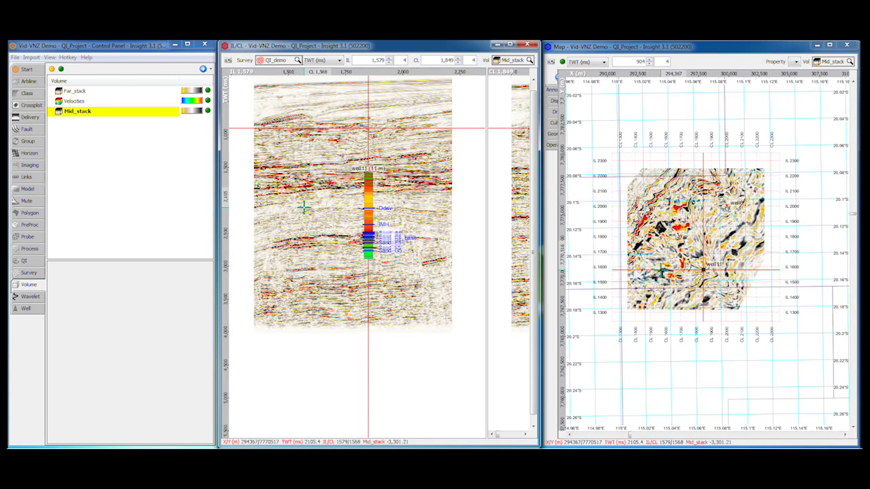
scroll(370, 216, up, 3)
scroll(369, 216, down, 2)
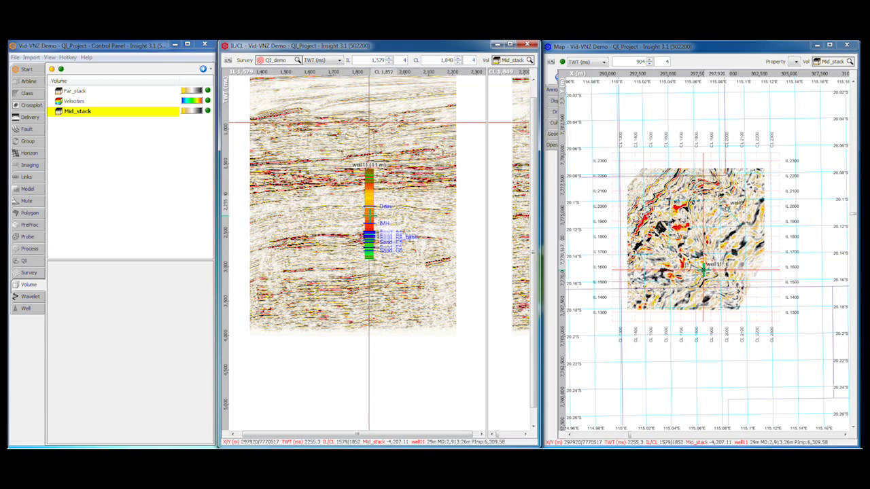
drag(309, 209, 399, 256)
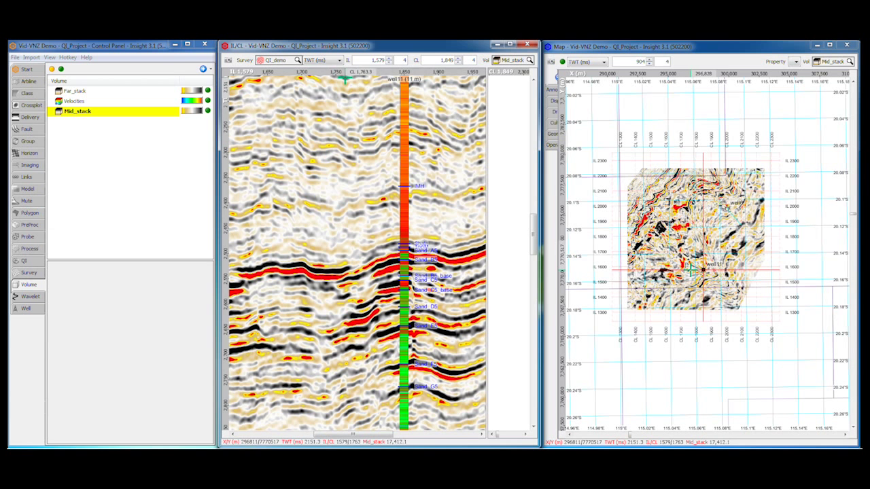
Step: Examine the seismic along well11 at different horizontal and vertical scales, and fit the whole section back into the view
scroll(428, 79, up, 2)
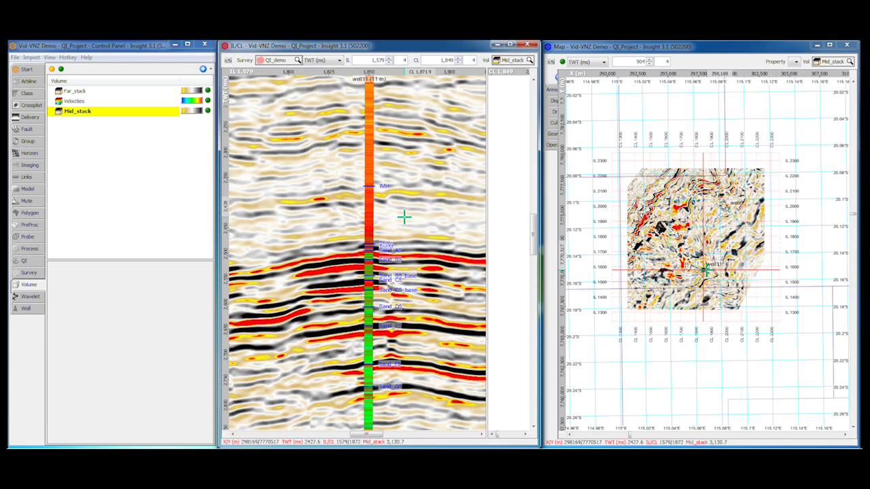
scroll(403, 215, up, 1)
scroll(408, 215, up, 1)
scroll(408, 216, down, 2)
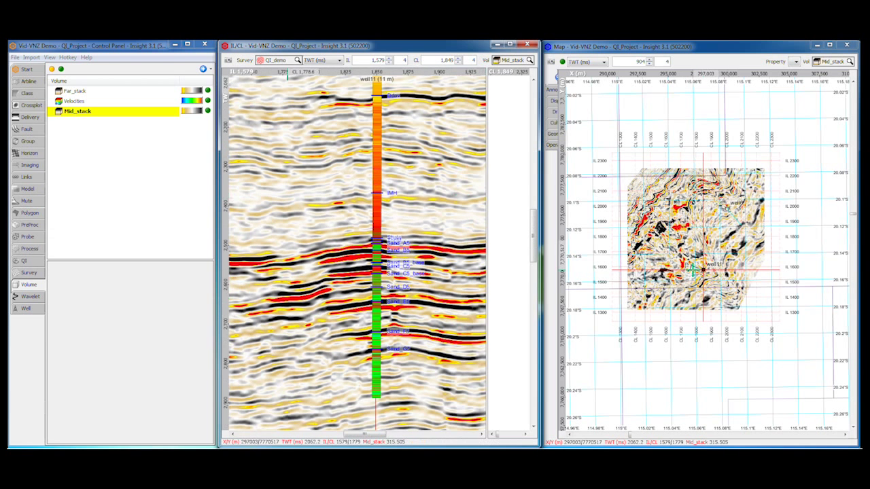
scroll(408, 217, up, 1)
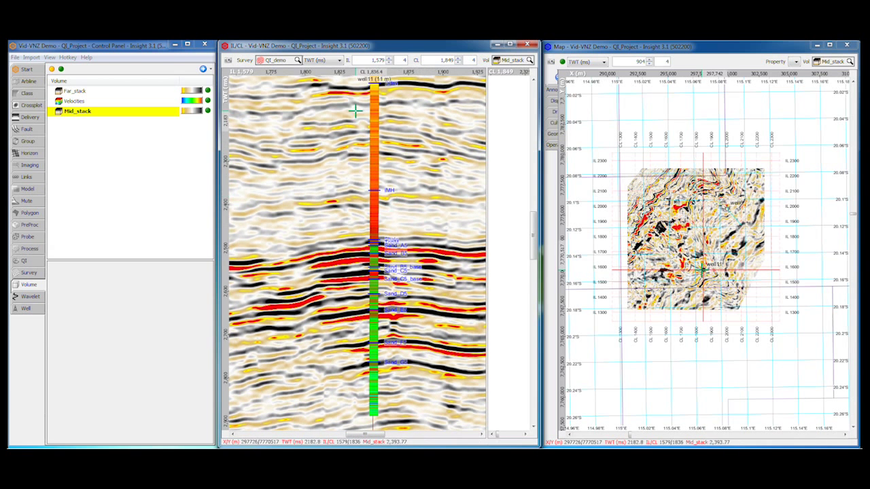
scroll(363, 72, up, 2)
scroll(363, 73, down, 2)
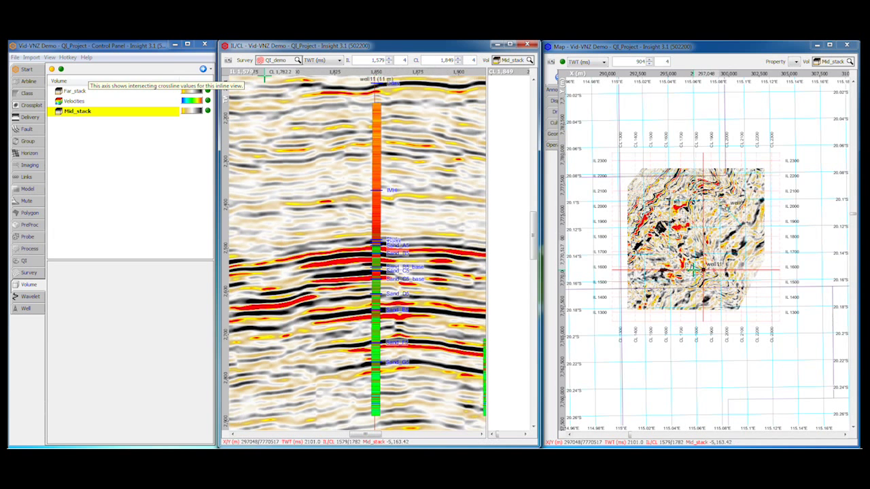
scroll(276, 206, up, 2)
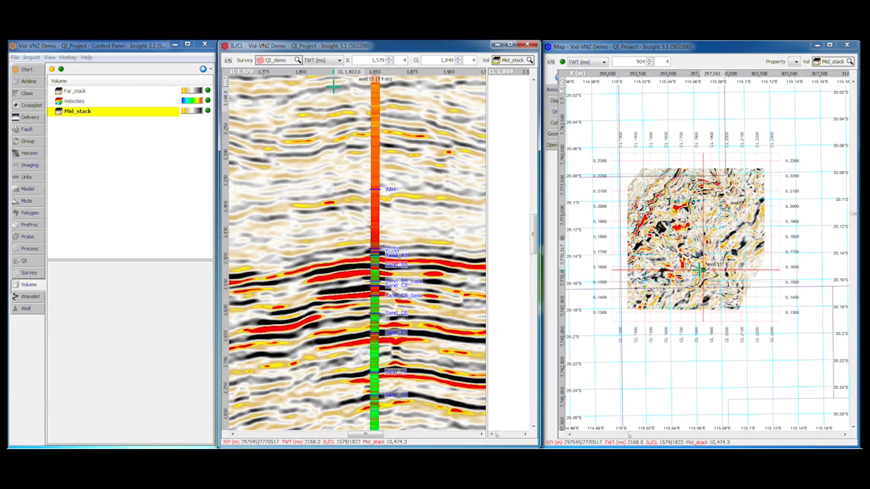
scroll(334, 79, down, 3)
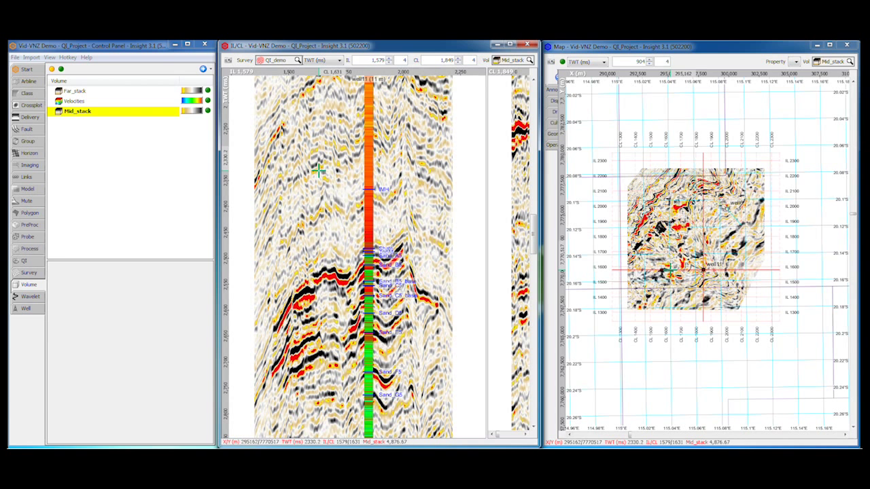
right_click(316, 169)
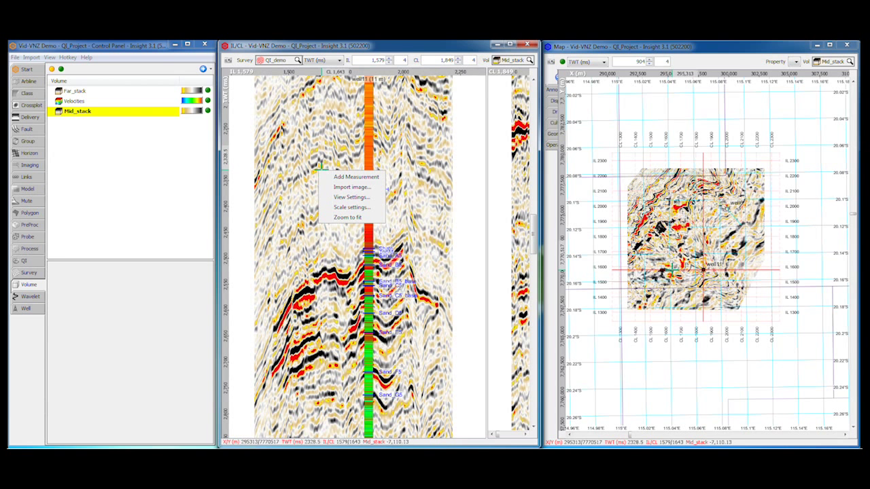
click(331, 217)
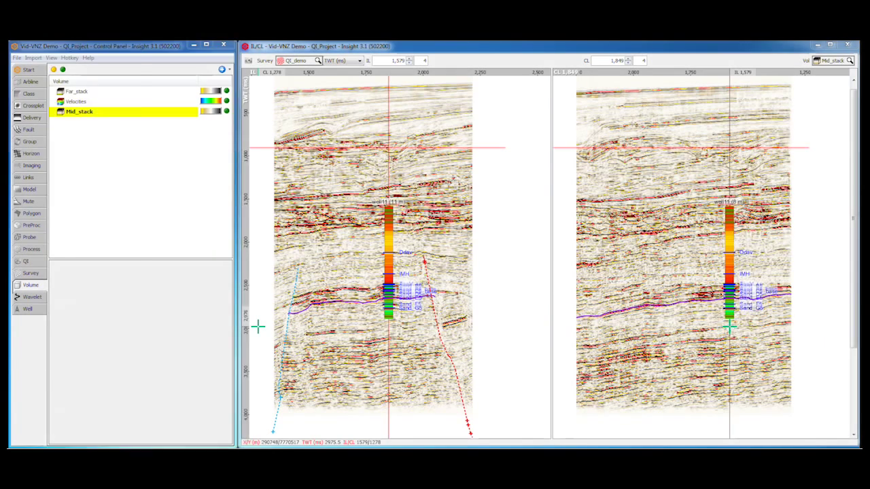
Step: Fit the map to the full extent of the culture data, and zoom in on the northwest coast around well11
key(alt+v)
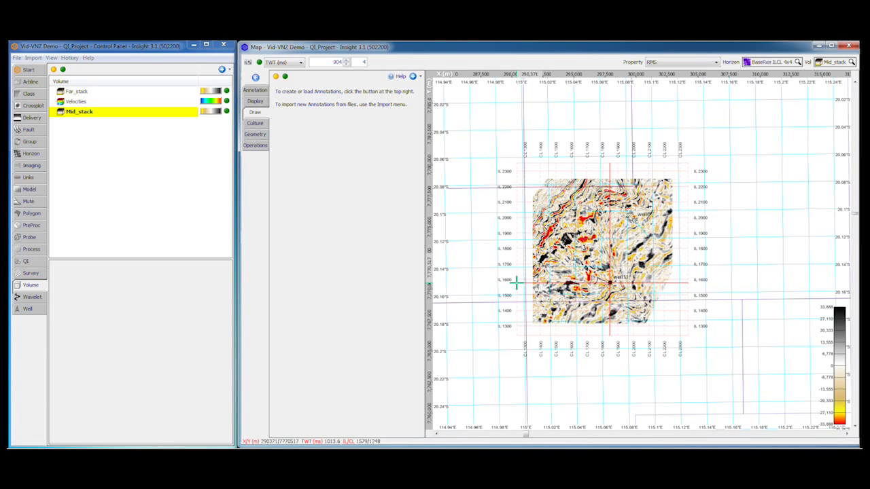
right_click(532, 235)
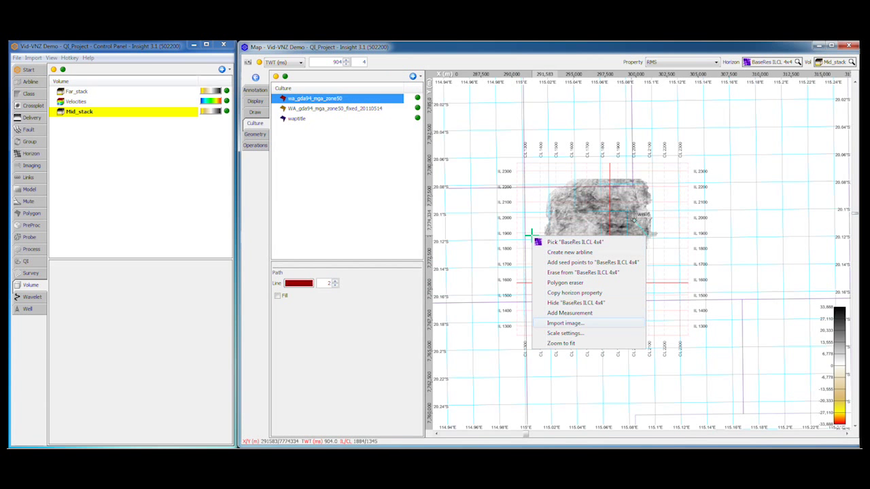
click(561, 343)
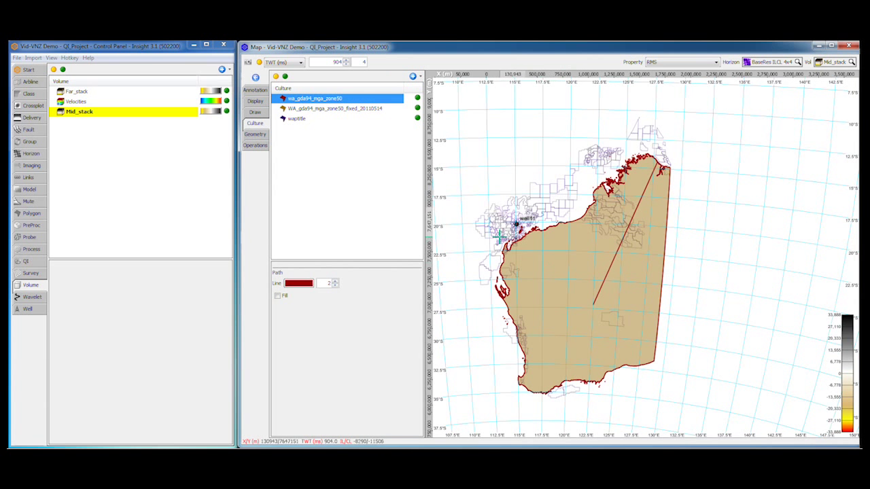
drag(483, 200, 575, 271)
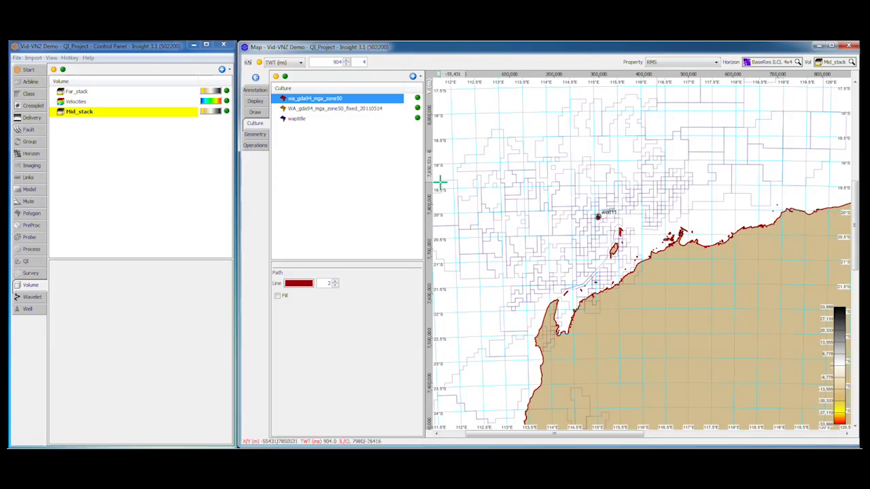
Step: Look through the types of drawn annotation that can be added to the map, without creating one
click(255, 112)
click(413, 76)
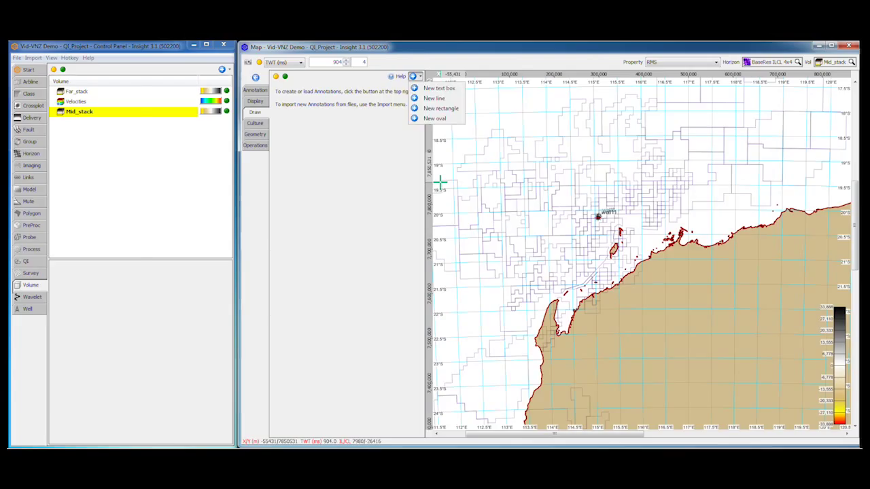
click(52, 58)
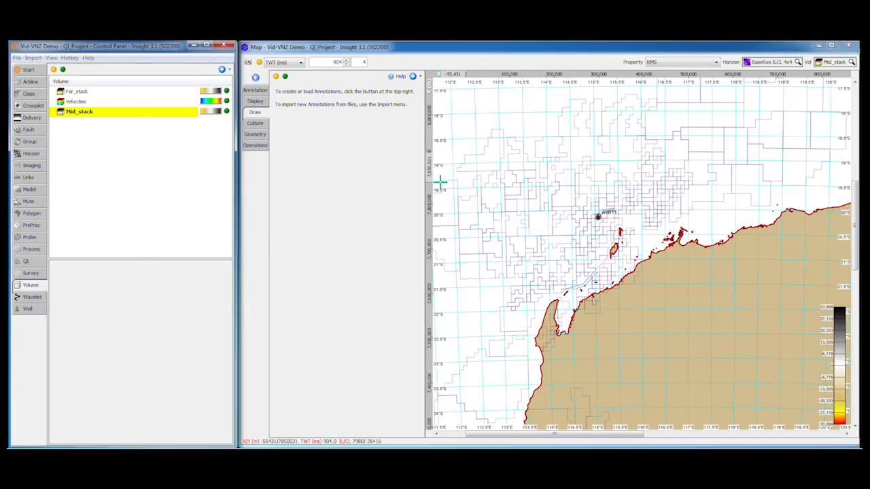